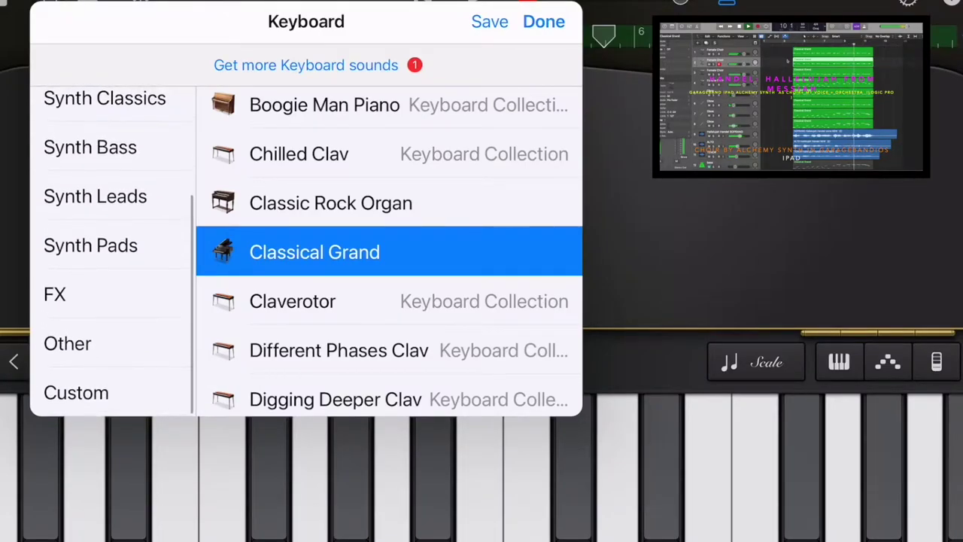
Browse the Alchemy Synth presets and bring up its Vocals category
scroll(113, 256, "up", 4)
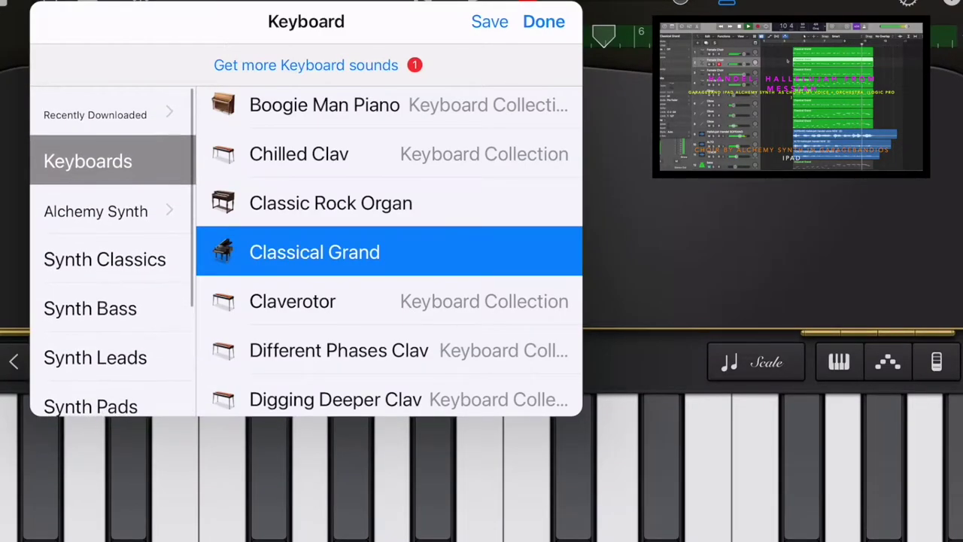
left_click(96, 210)
left_click(261, 111)
scroll(388, 249, "down", 5)
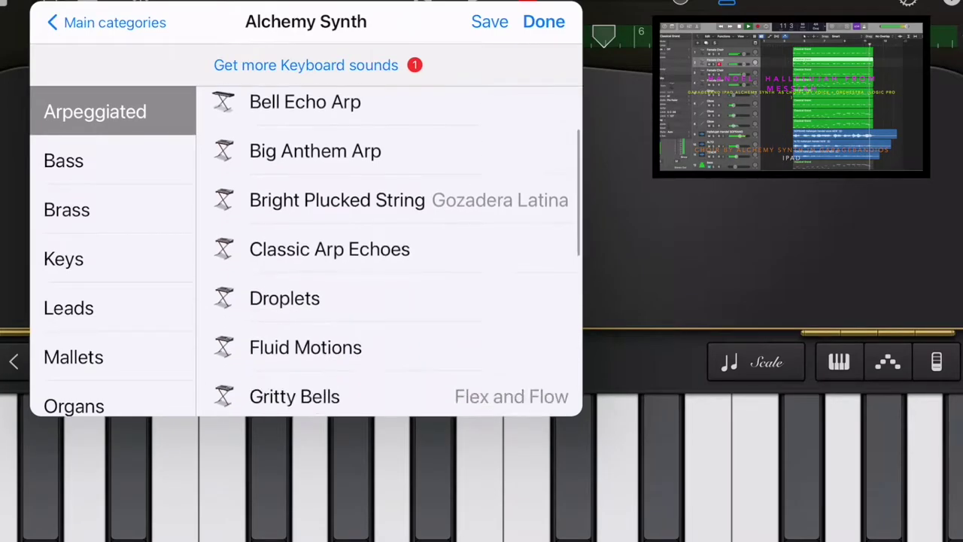
scroll(389, 248, "down", 2)
scroll(388, 249, "down", 5)
scroll(113, 256, "down", 4)
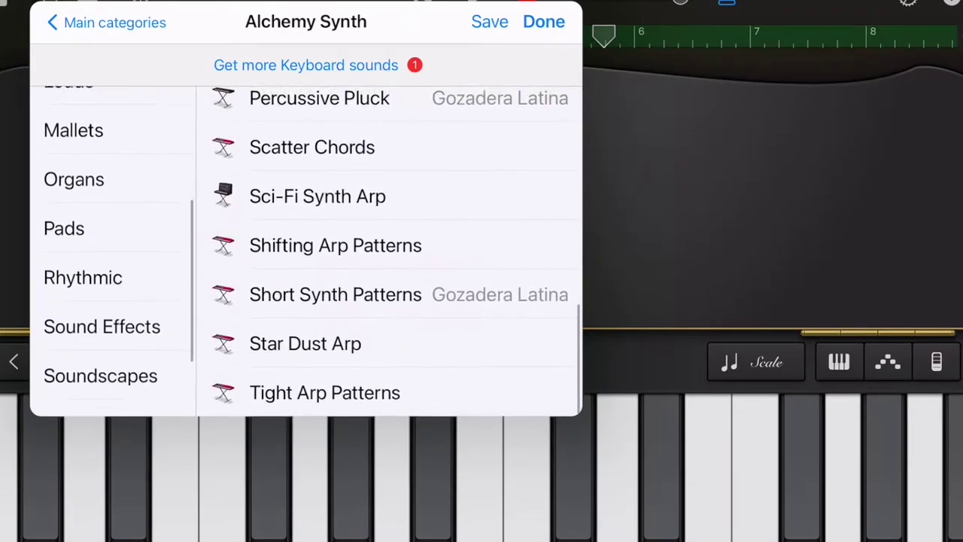
scroll(113, 256, "down", 2)
left_click(71, 391)
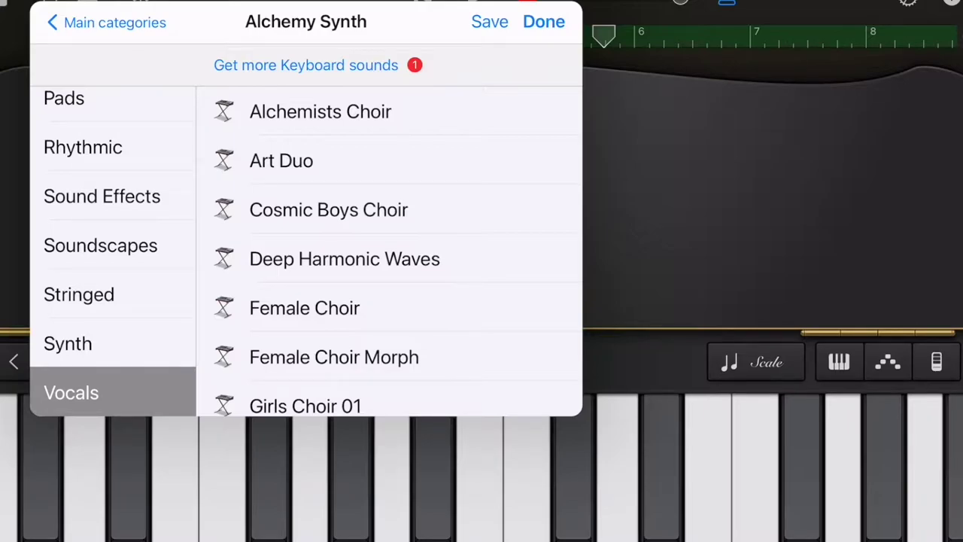
Scroll the Alchemy Synth vocal presets and select Female Choir
scroll(388, 248, "down", 3)
scroll(388, 248, "down", 2)
scroll(388, 248, "up", 1)
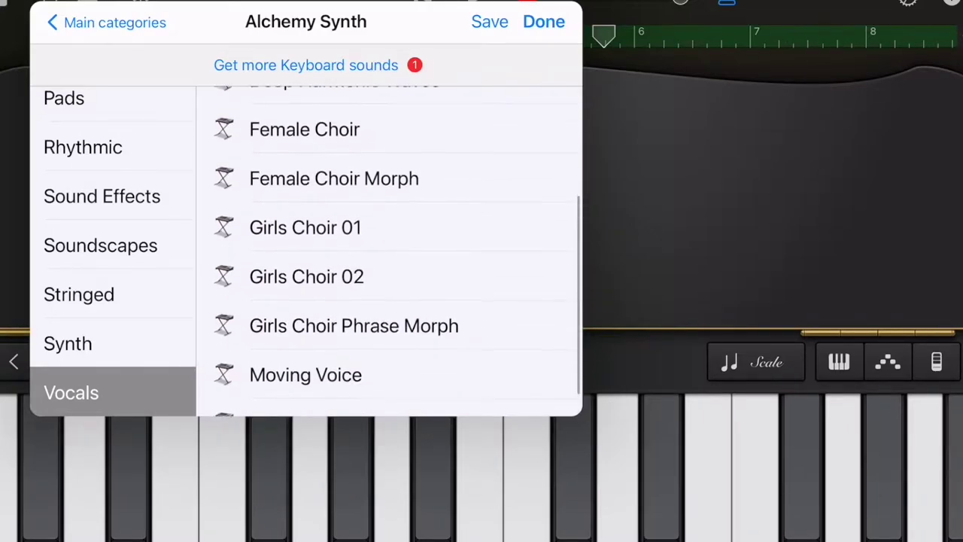
scroll(388, 248, "down", 1)
scroll(389, 249, "up", 4)
scroll(388, 249, "up", 1)
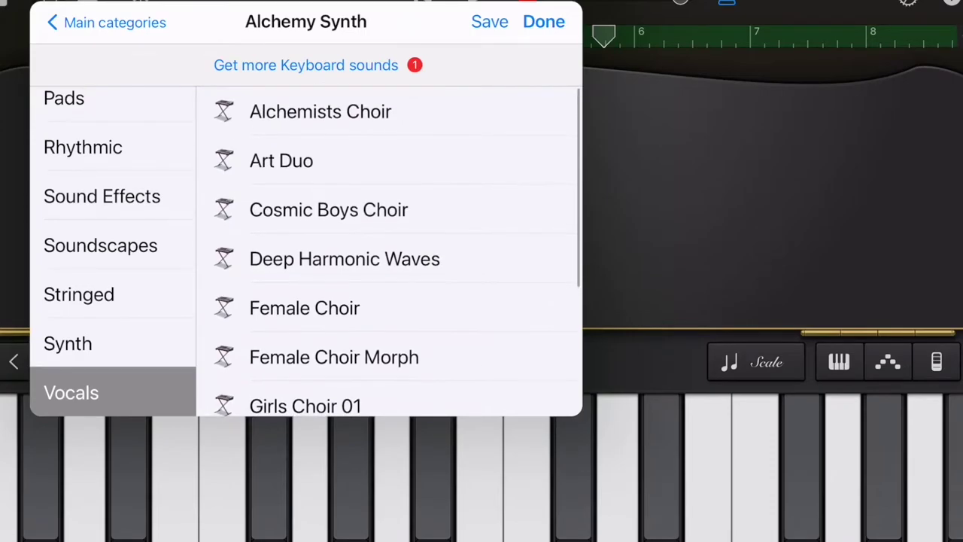
left_click(305, 308)
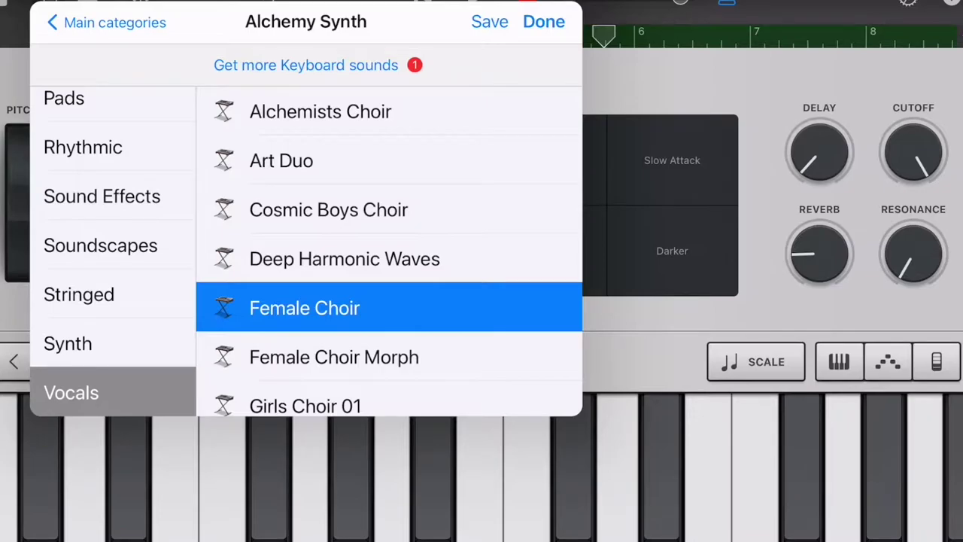
Close the sound list and play several notes and a run to hear the Female Choir
left_click(543, 21)
left_click(423, 71)
left_click(623, 489)
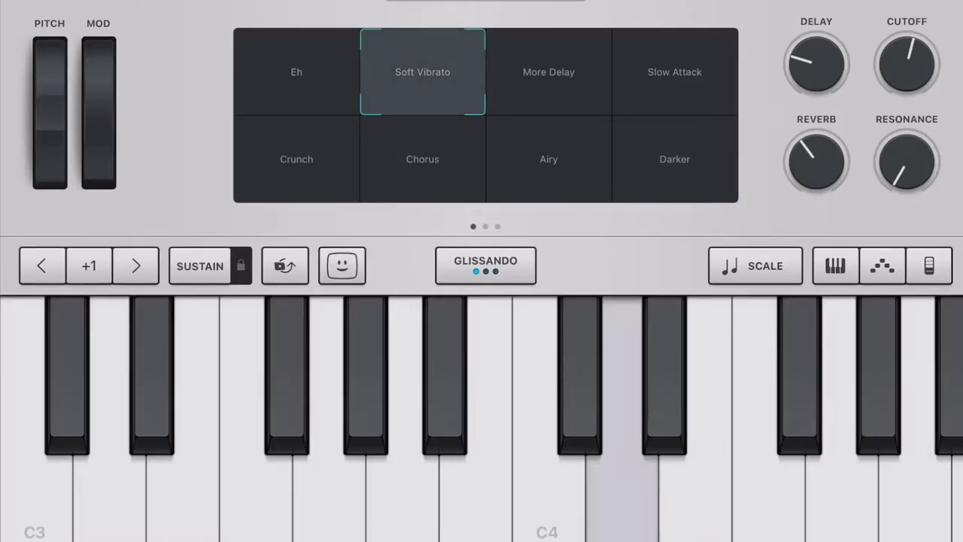
left_click(402, 496)
left_click(402, 496)
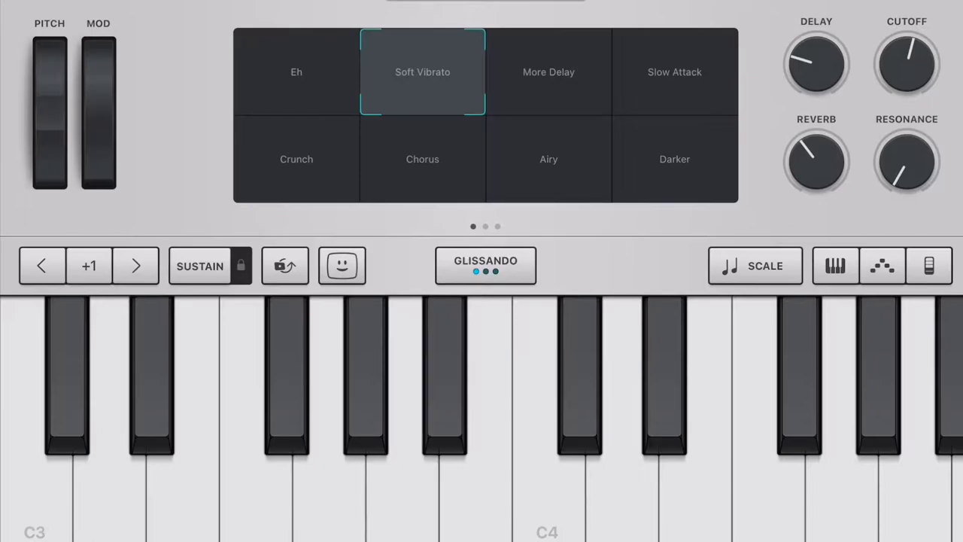
left_click(623, 489)
left_click_drag(476, 489, 403, 489)
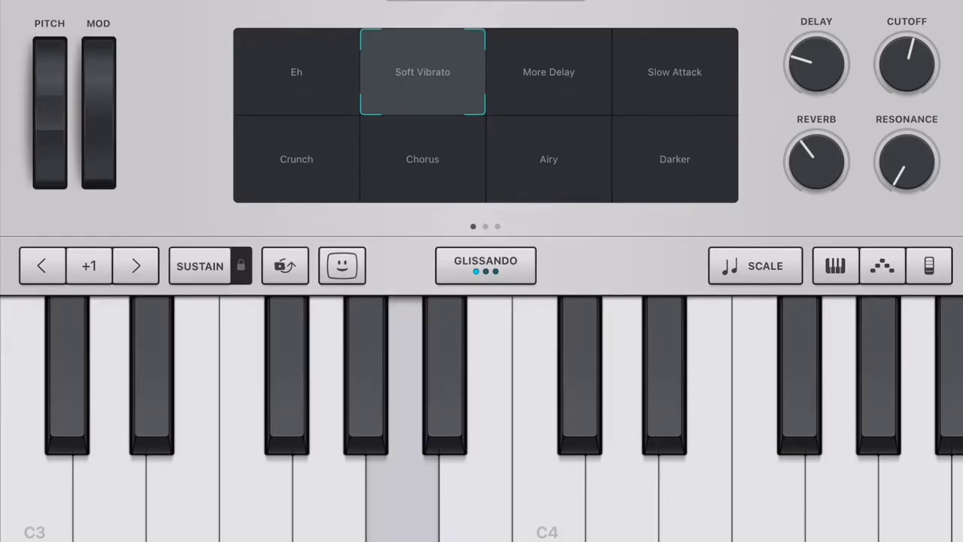
Try the Chorus variation of the choir, playing notes to compare
left_click(422, 159)
left_click(623, 489)
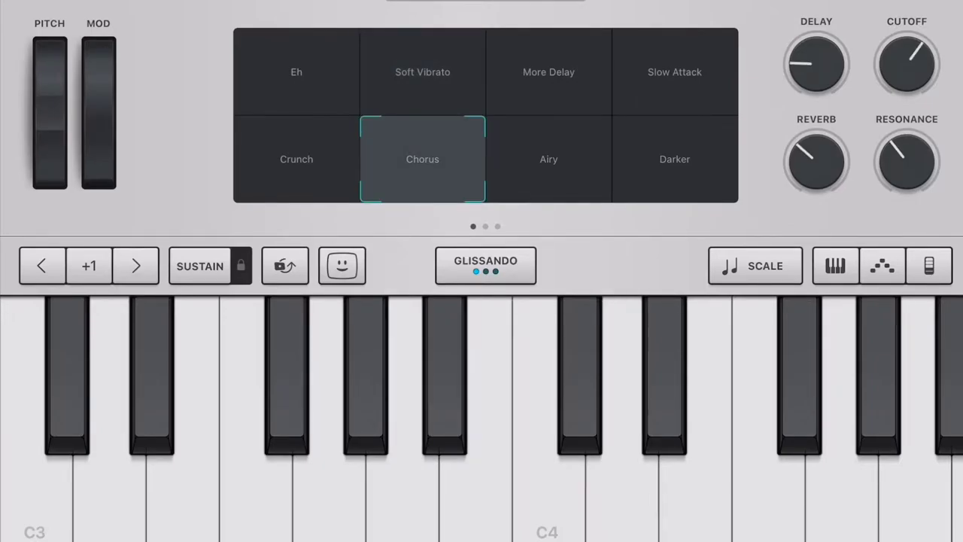
left_click(476, 489)
left_click(402, 489)
Settle on the Soft Vibrato variation and play notes to hear it
left_click(423, 72)
left_click(623, 489)
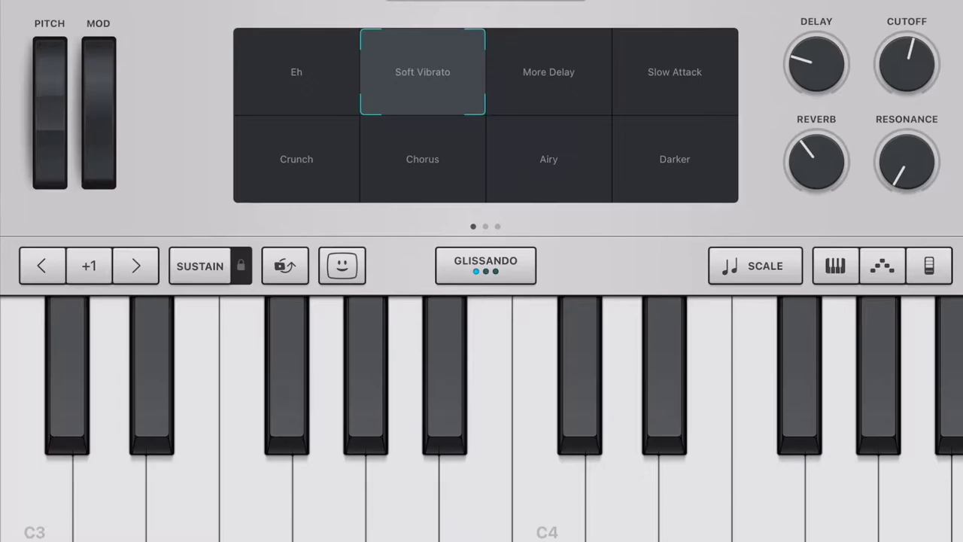
left_click(623, 489)
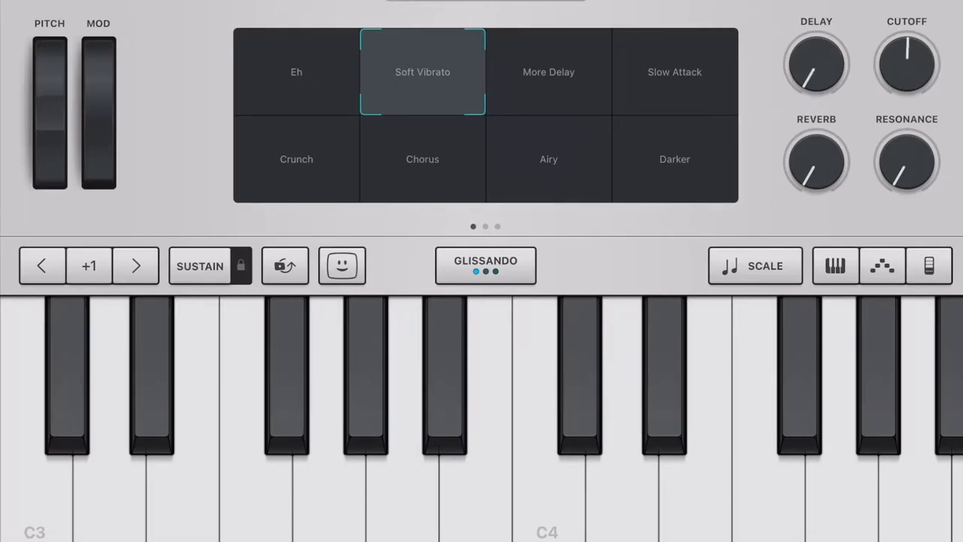
left_click(623, 489)
Page to the third Smart Controls page and push the choir's reverb time to the top
scroll(482, 113, "right", 5)
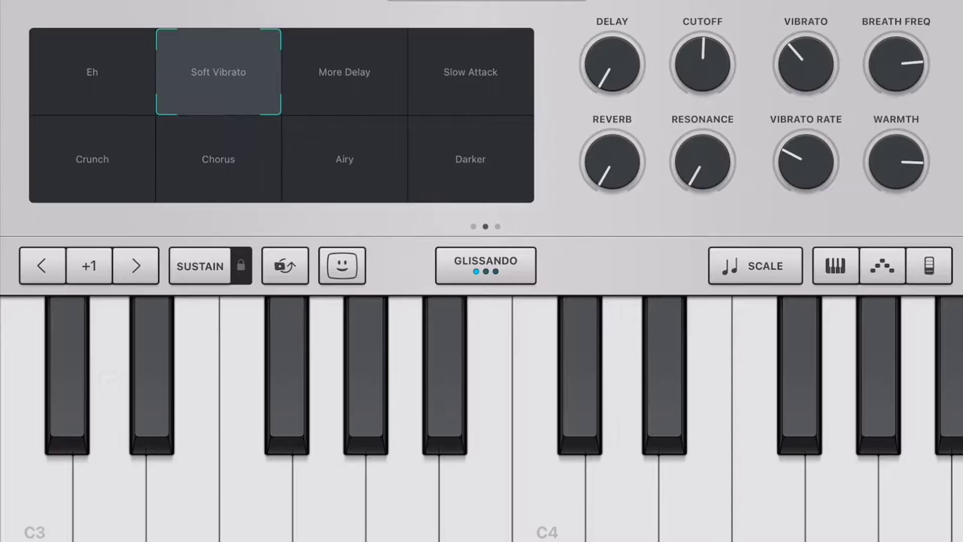
left_click(622, 489)
scroll(482, 113, "right", 5)
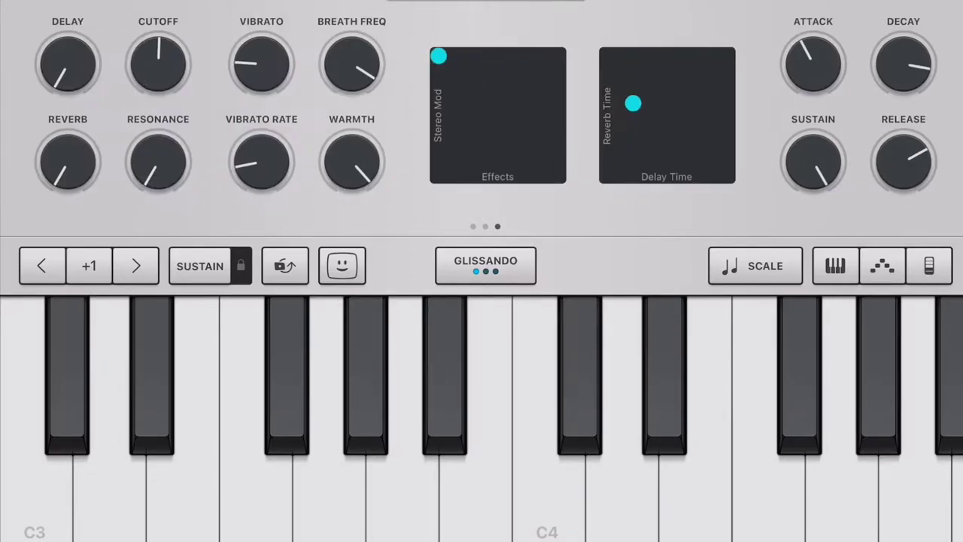
left_click(623, 489)
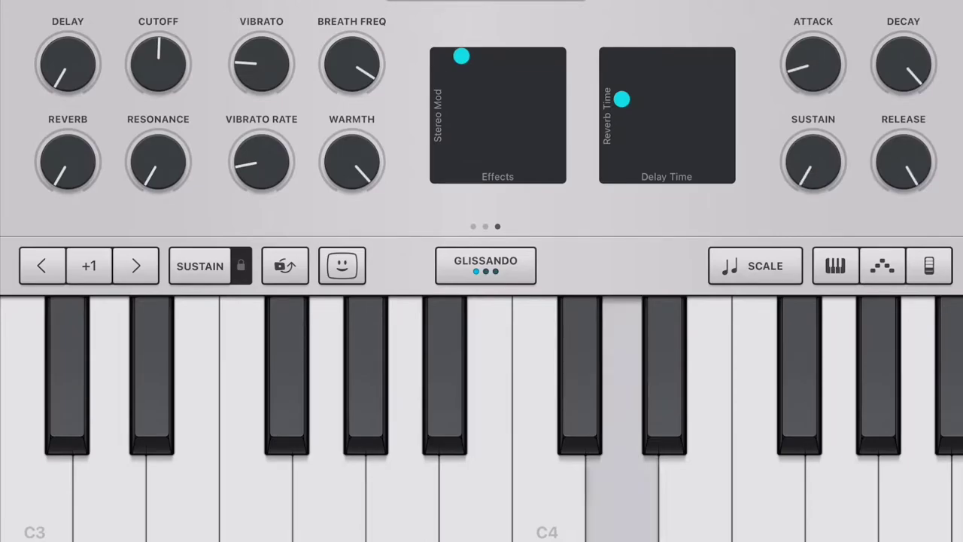
left_click_drag(621, 99, 639, 56)
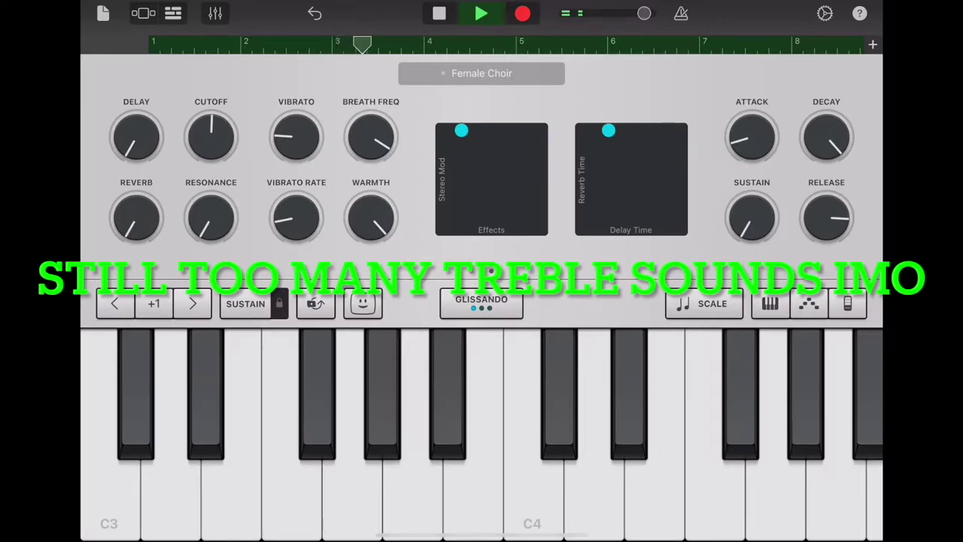
From the track list, load the Oboe sound from the Other instrument category
left_click(173, 13)
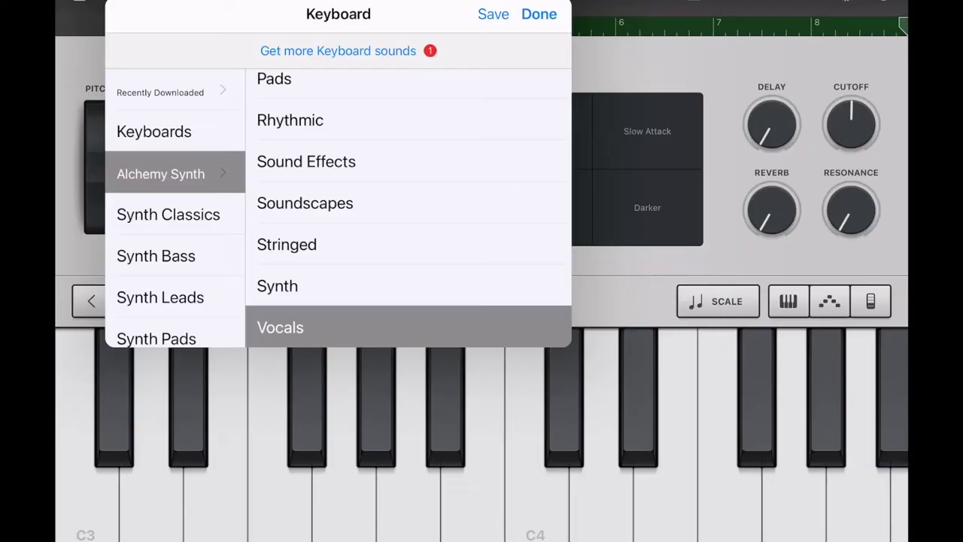
scroll(177, 203, "down", 3)
left_click(137, 286)
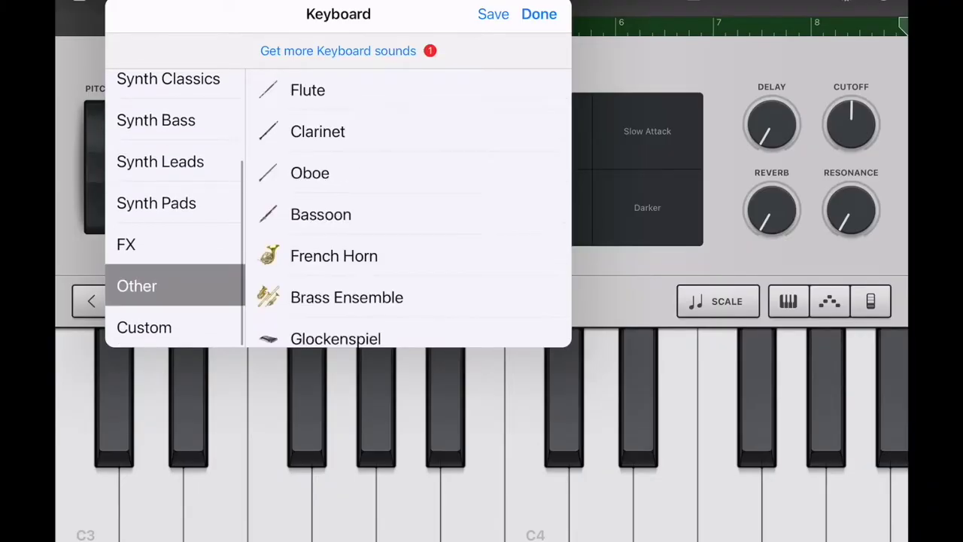
scroll(406, 210, "down", 5)
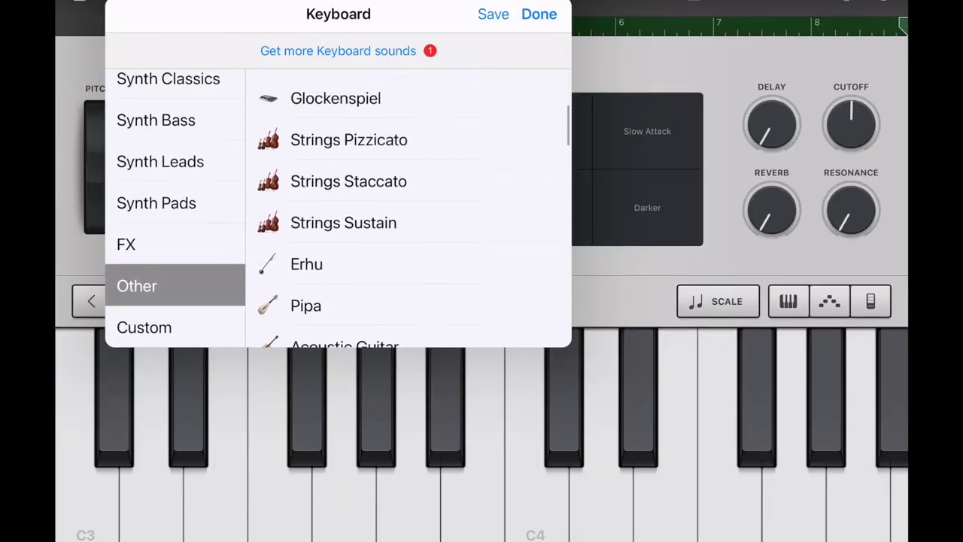
scroll(407, 210, "down", 5)
scroll(406, 211, "up", 5)
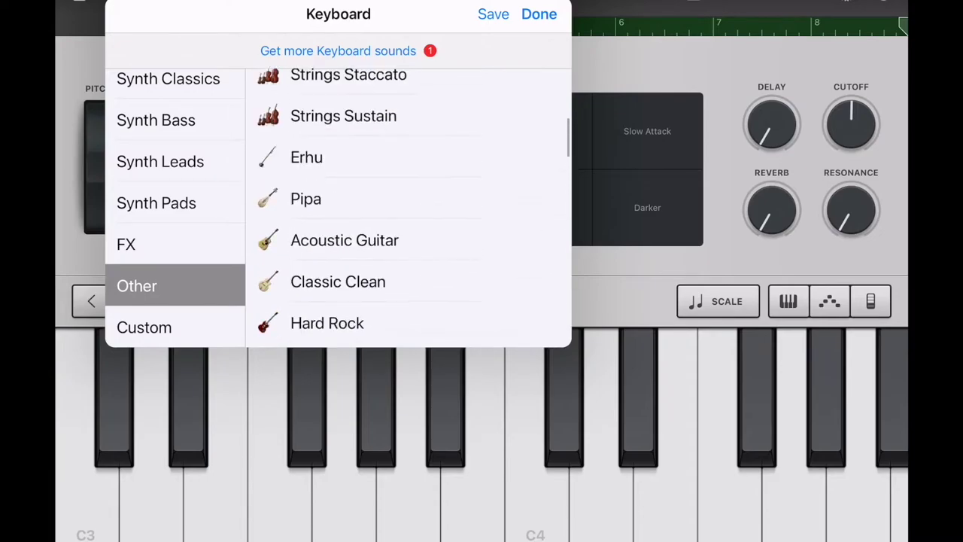
scroll(406, 211, "up", 2)
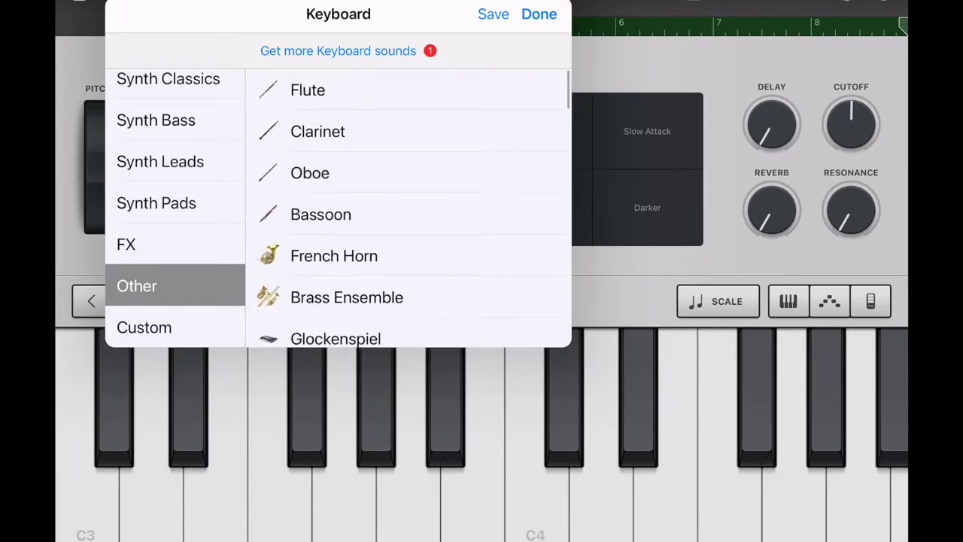
left_click(309, 173)
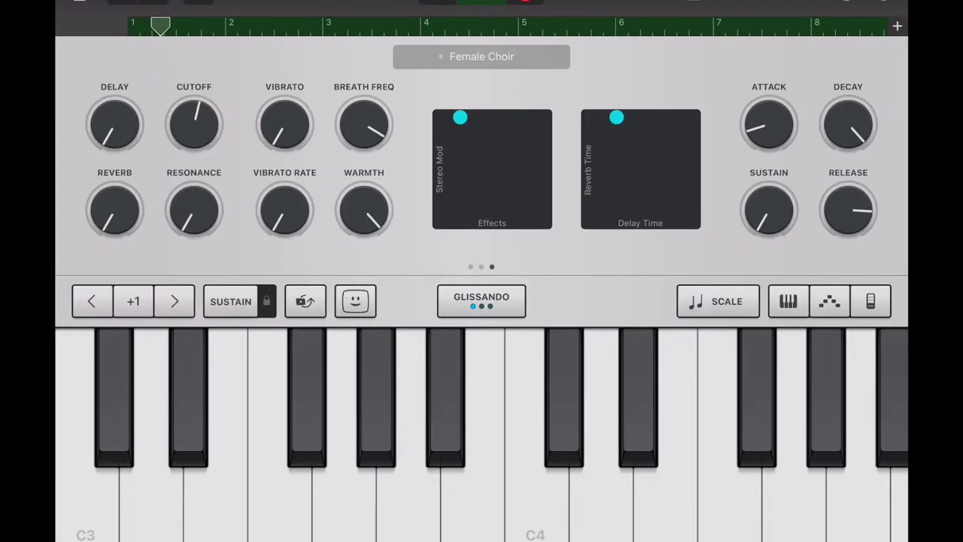
Turn the choir's RELEASE knob during playback, ending slightly longer
mouse_move(848, 209)
left_mouse_down()
mouse_move(848, 225)
mouse_move(848, 191)
left_mouse_up()
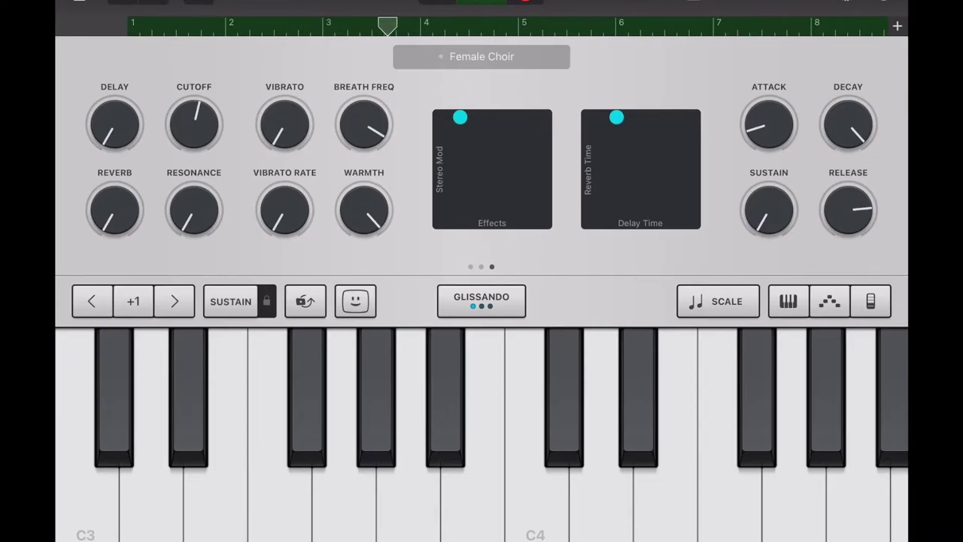
mouse_move(848, 214)
left_mouse_down()
mouse_move(848, 203)
mouse_move(847, 226)
left_mouse_up()
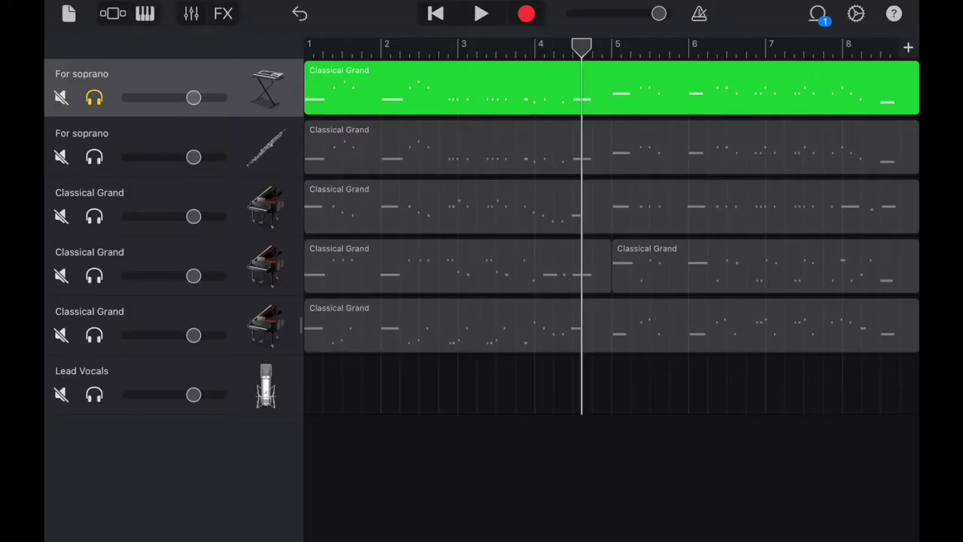
Solo the second For soprano track, play the song from the start, then stop and select it
left_click(94, 156)
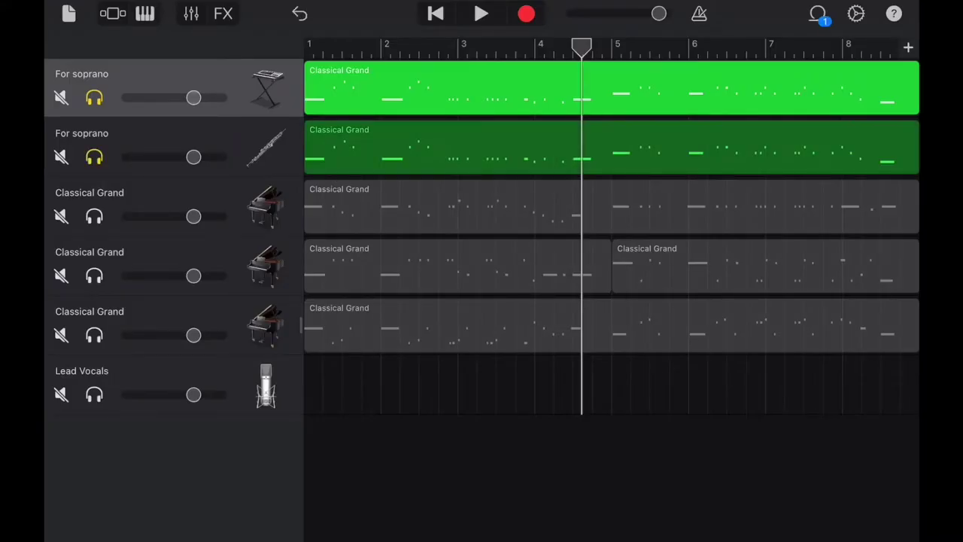
left_click(435, 14)
left_click(480, 14)
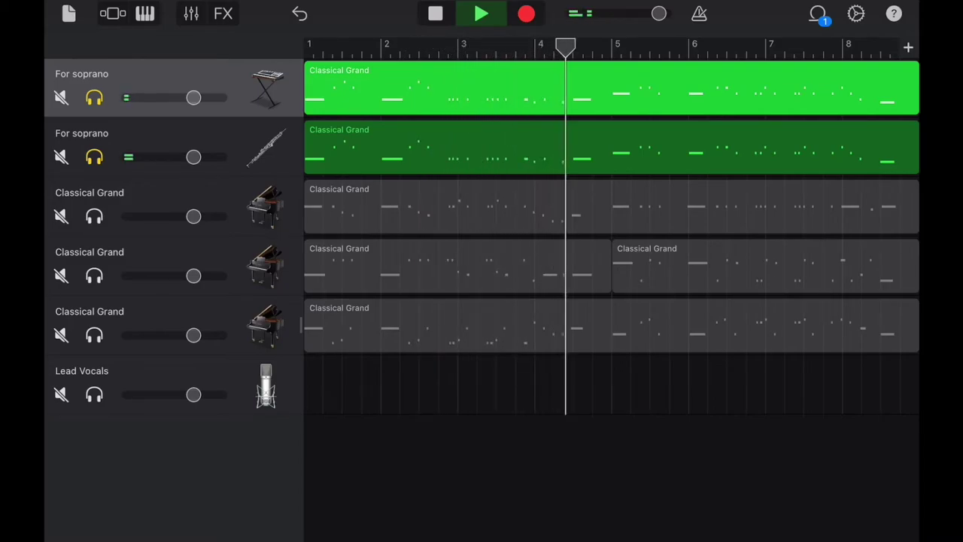
left_click(434, 13)
left_click(150, 143)
While playing from the start, set the oboe track's Treble slider to about midway
left_click(266, 153)
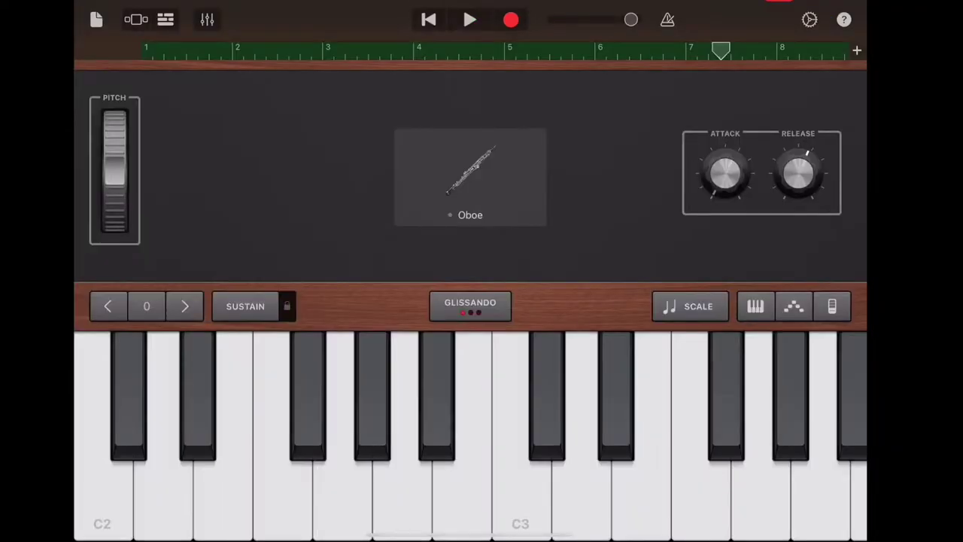
left_click(206, 18)
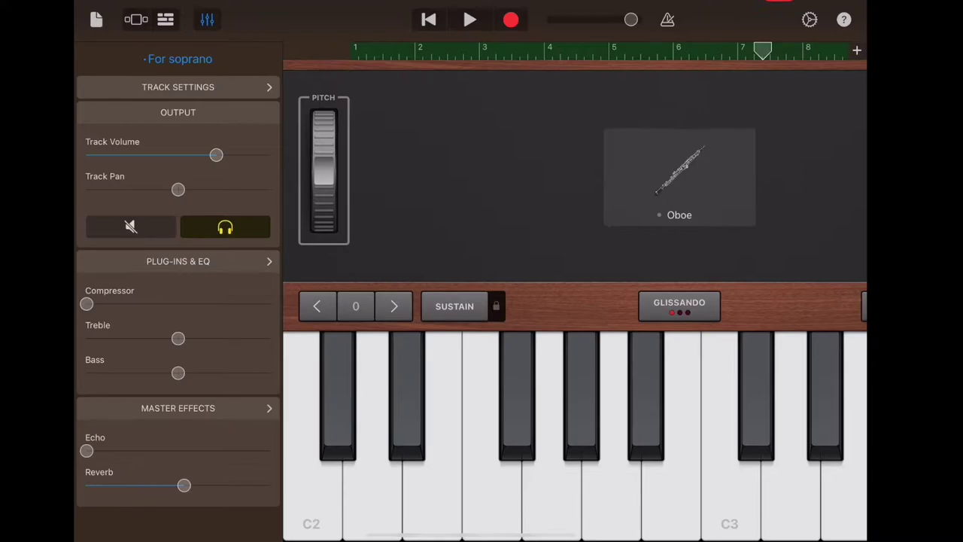
left_click(428, 19)
left_click(470, 19)
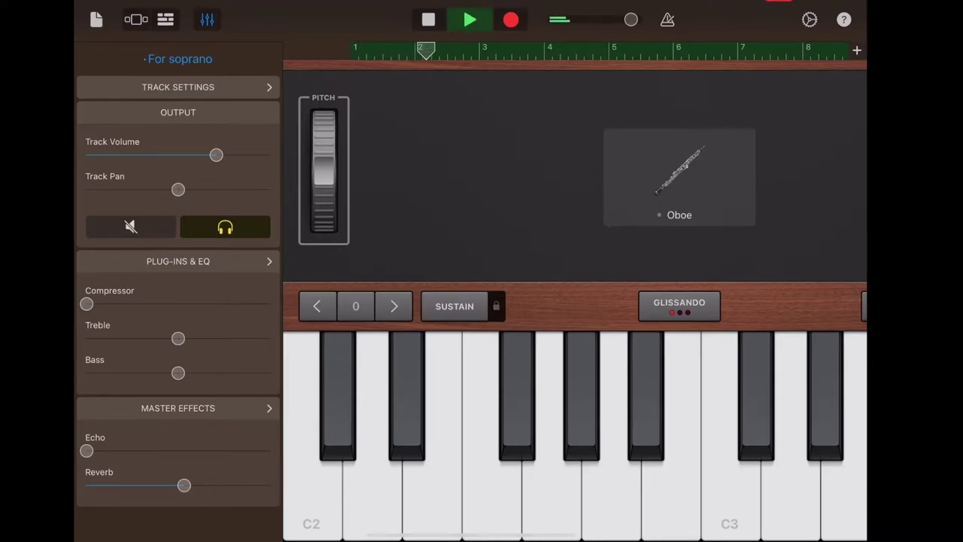
left_click_drag(178, 338, 269, 338)
mouse_move(178, 372)
left_mouse_down()
mouse_move(87, 372)
mouse_move(270, 372)
mouse_move(179, 372)
left_mouse_up()
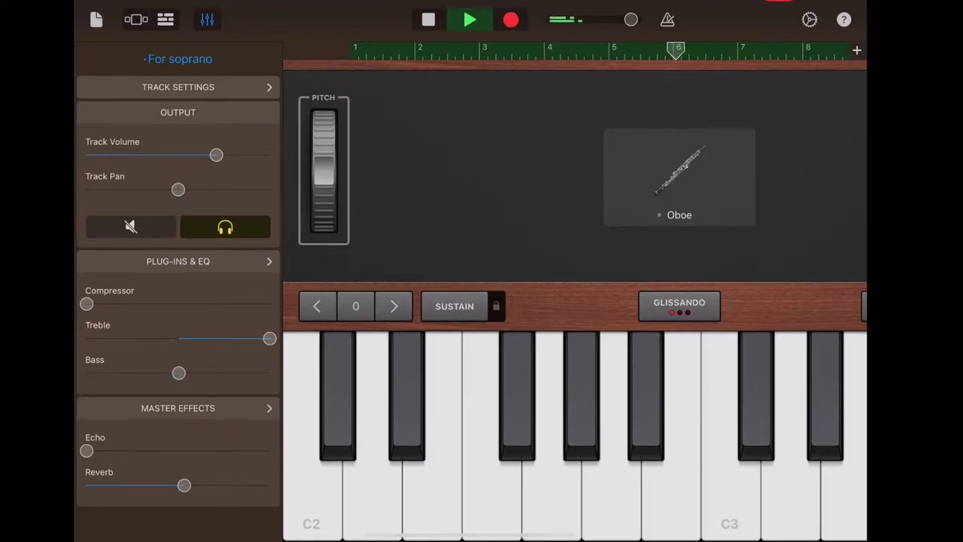
left_click_drag(269, 338, 185, 338)
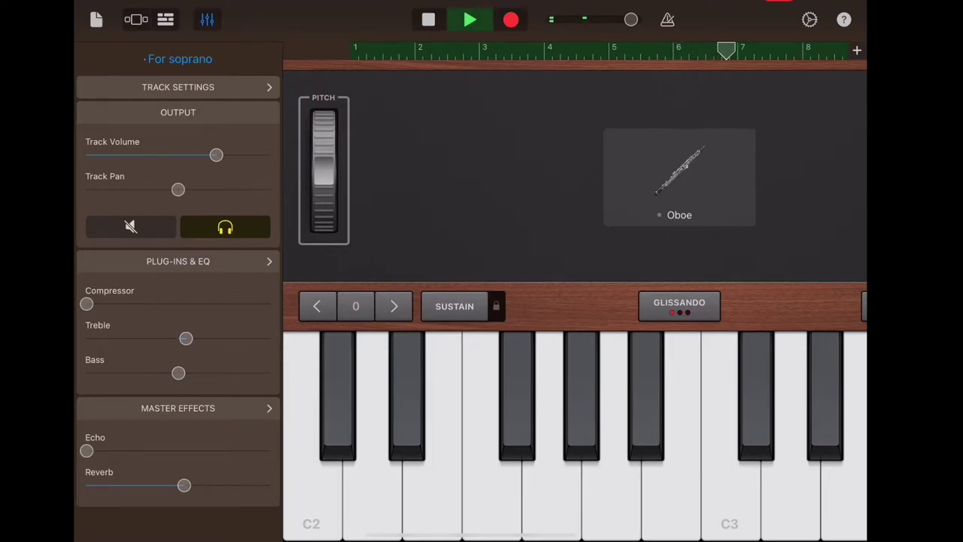
mouse_move(185, 338)
left_mouse_down()
mouse_move(162, 338)
mouse_move(190, 337)
mouse_move(175, 338)
left_mouse_up()
Check the oboe track's Quantization settings, then stop playback back in the track list
left_click(177, 86)
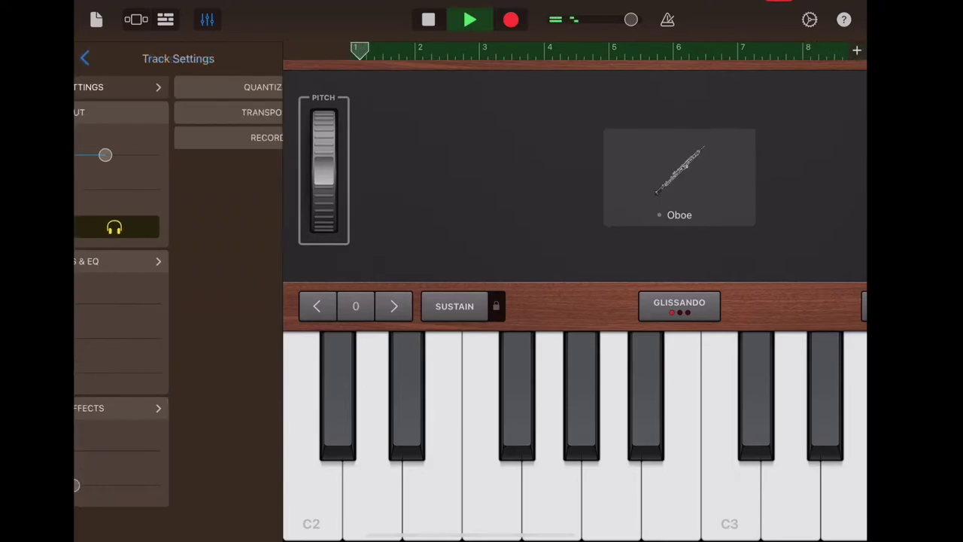
left_click(177, 87)
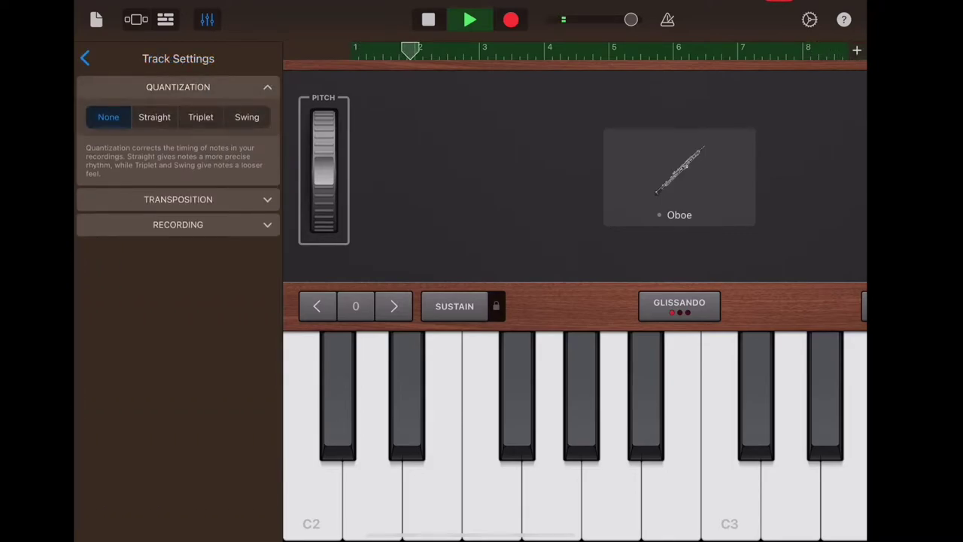
left_click(428, 19)
left_click(136, 19)
Duplicate the Tenor region, solo the For alto oboe track, and play all parts
left_click(602, 194)
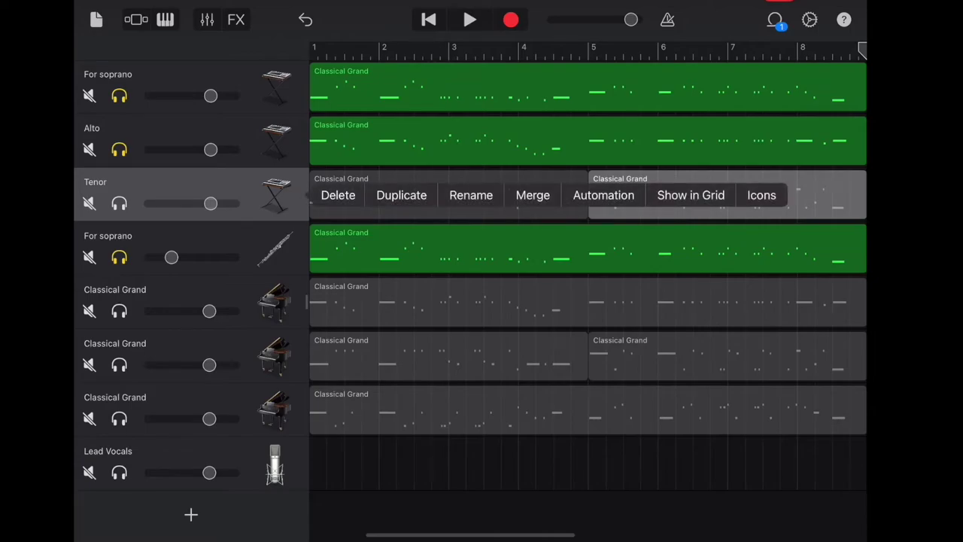
left_click(401, 195)
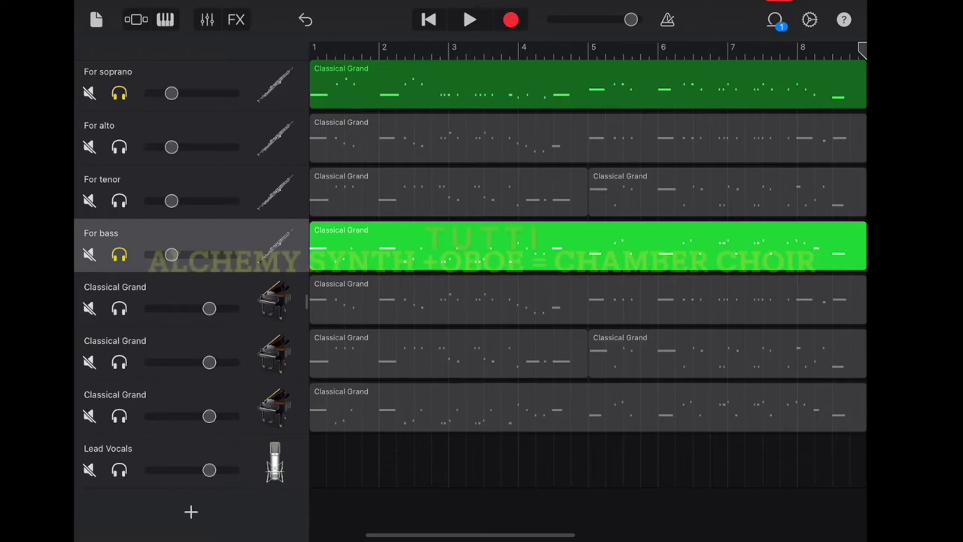
left_click(118, 146)
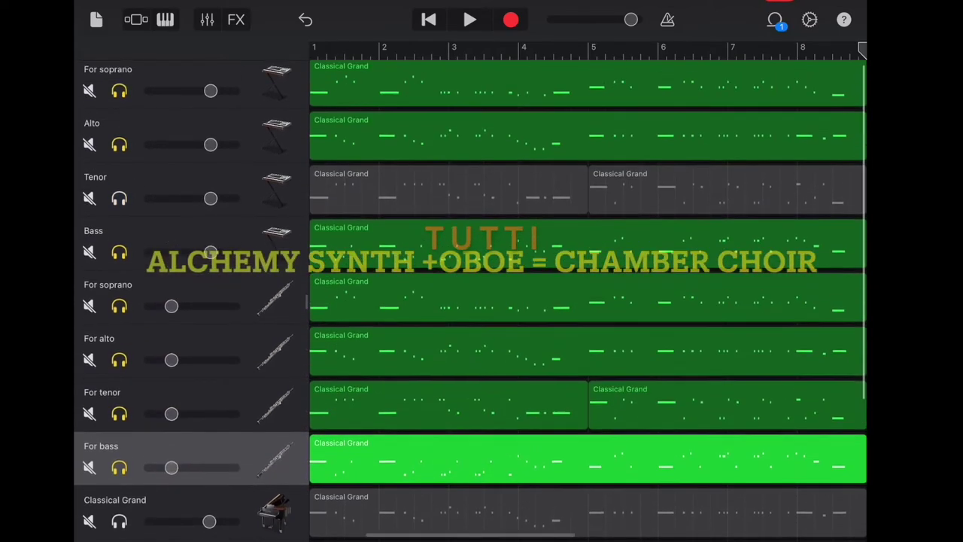
left_click(469, 19)
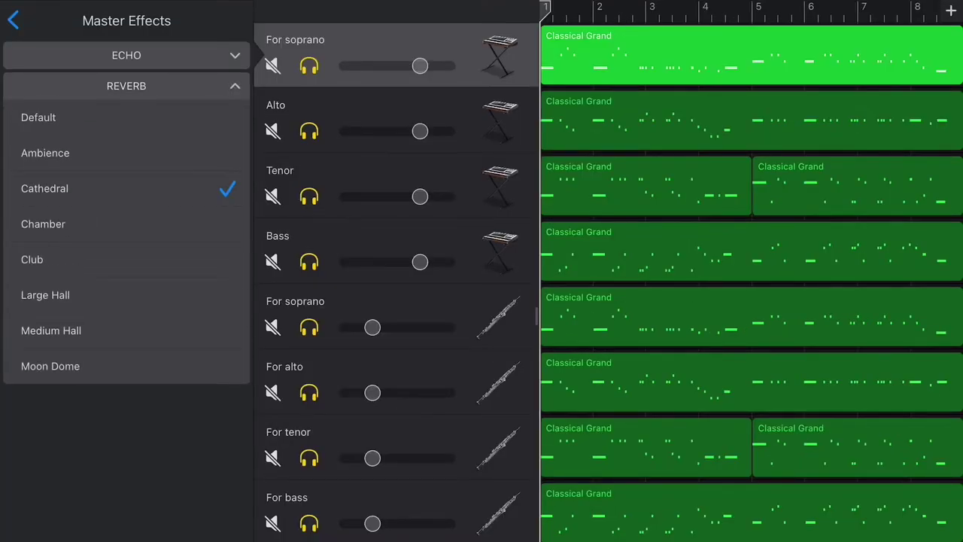
During playback try Large Hall reverb, restore Cathedral, and return to For soprano controls
key("space")
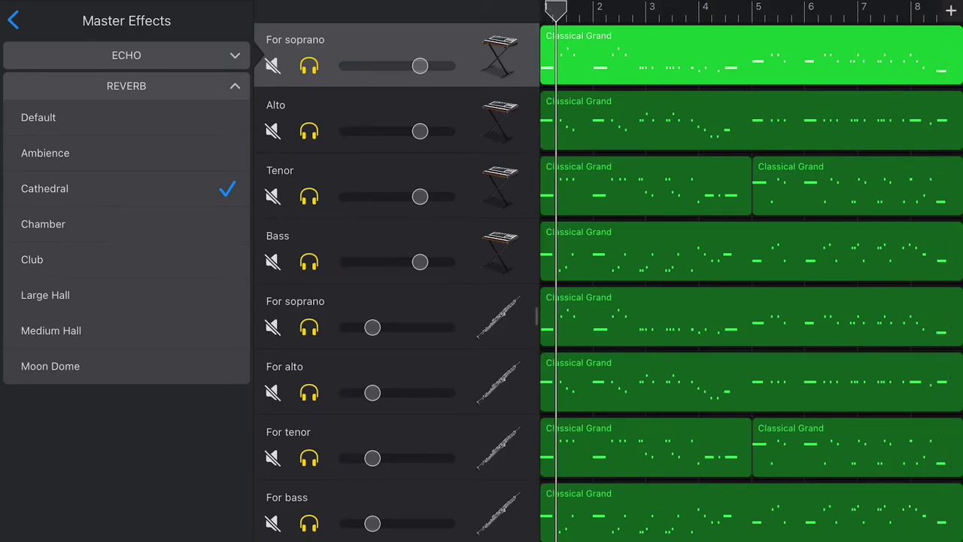
left_click(45, 295)
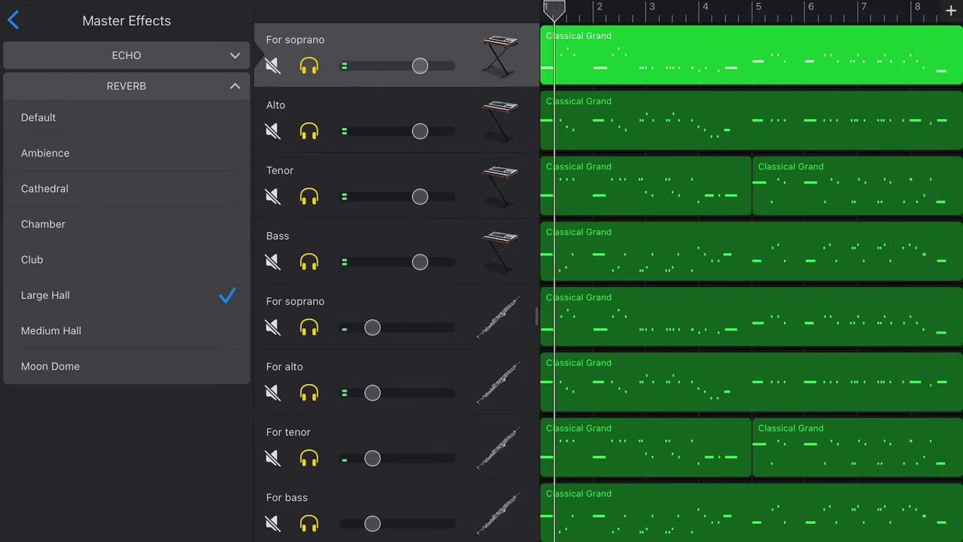
left_click(45, 188)
left_click(13, 20)
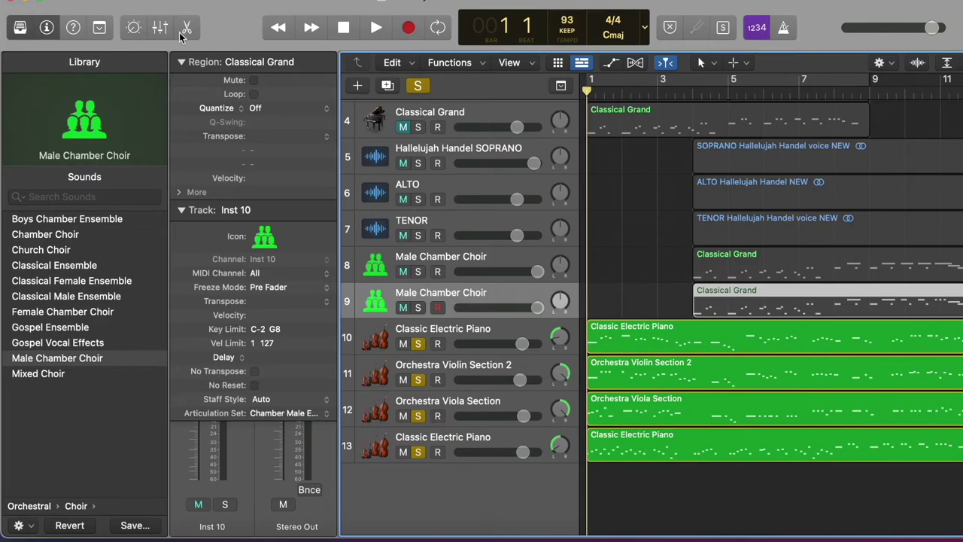
Show Logic Pro's browsers via View > Show Browsers to list the Hallelujah Handel project's tracks
scroll(631, 260, "up", 3)
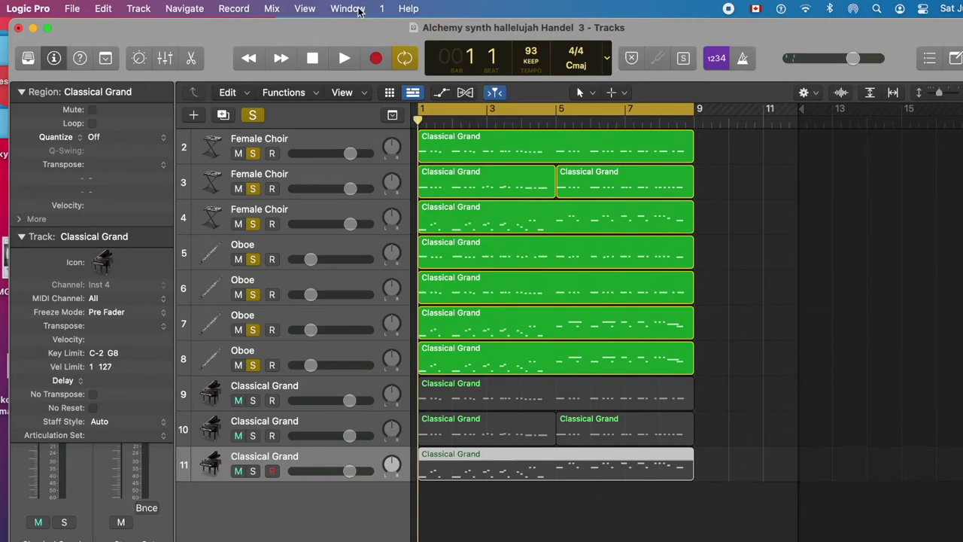
left_click(306, 8)
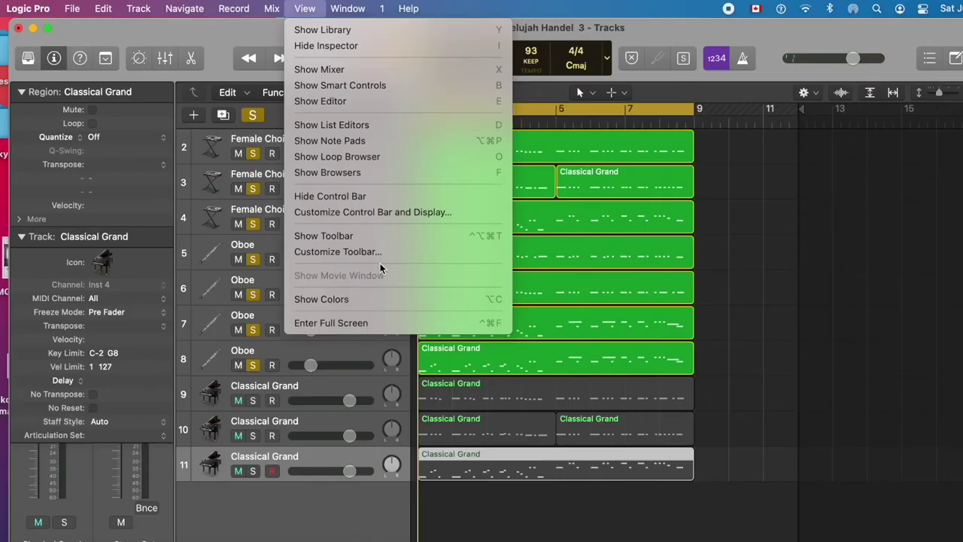
left_click(374, 172)
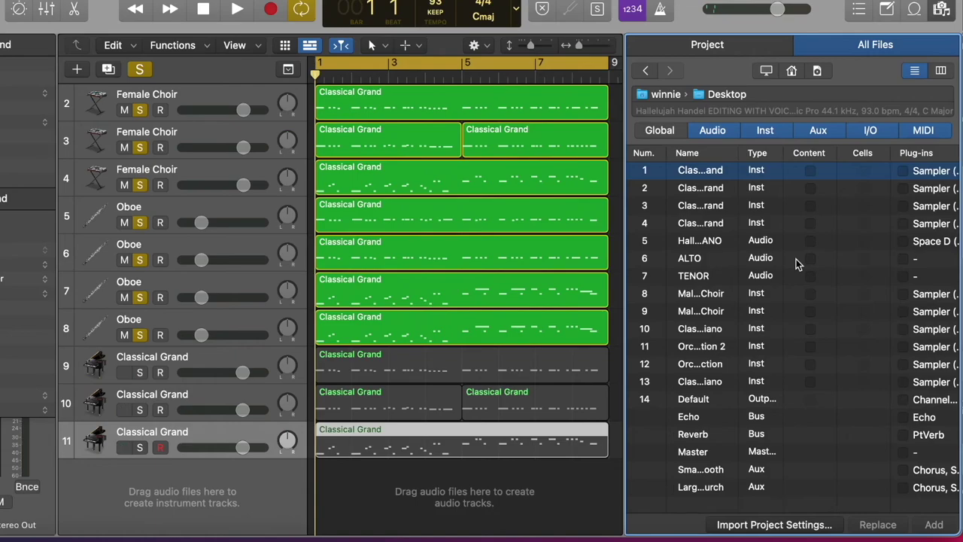
Tick Content for all listed tracks from the other Hallelujah project and set their Plug-ins checkboxes
left_click_drag(805, 170, 804, 381)
scroll(779, 180, "right", 5)
mouse_move(777, 179)
left_mouse_down()
mouse_move(780, 469)
mouse_move(768, 384)
left_mouse_up()
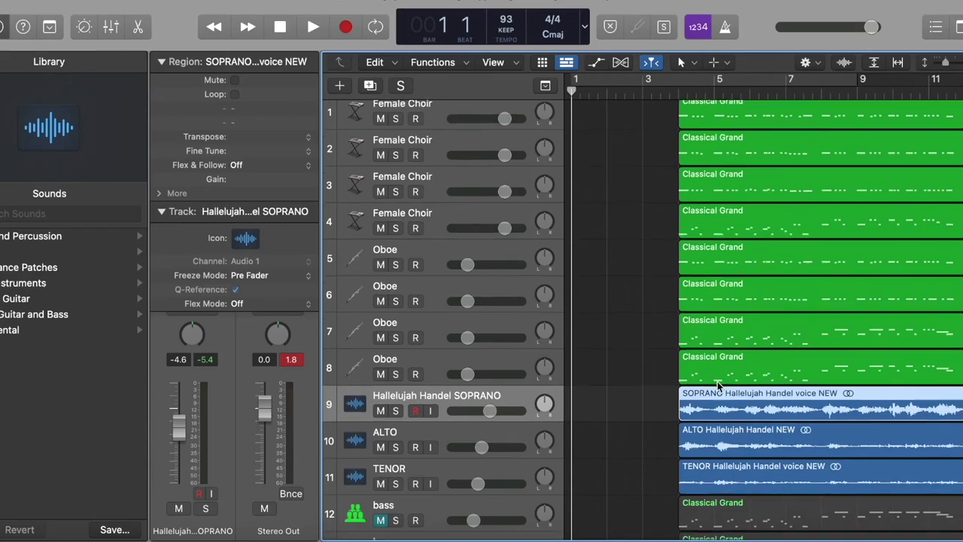
scroll(419, 342, "down", 3)
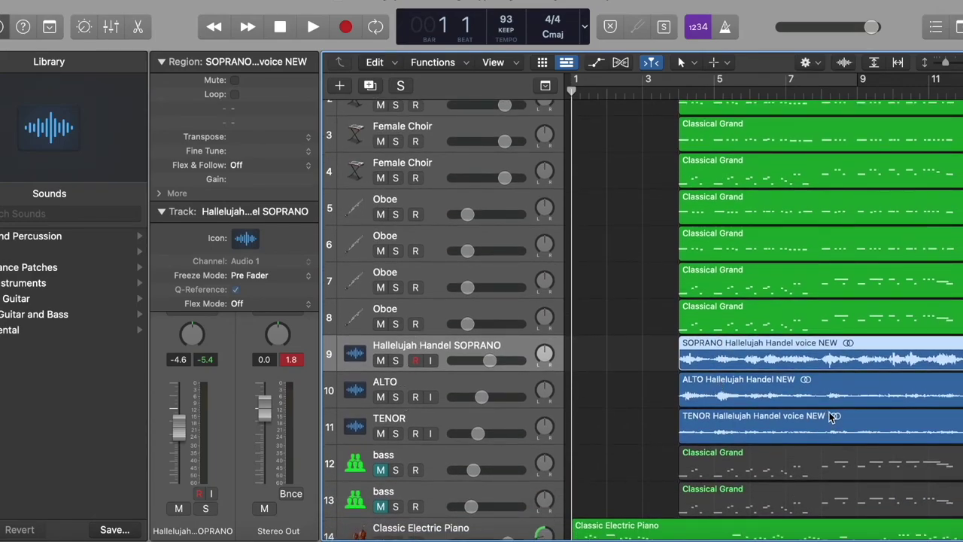
scroll(876, 149, "up", 3)
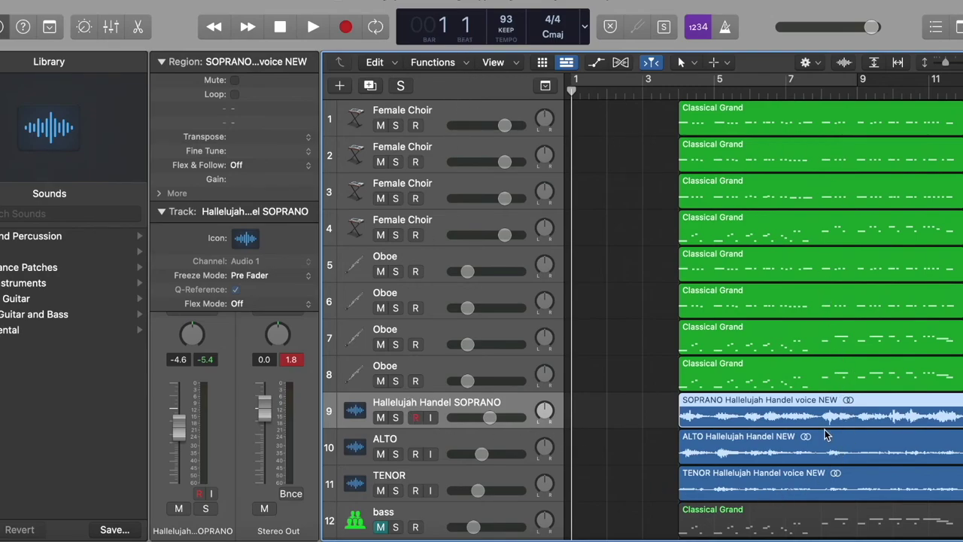
scroll(824, 429, "down", 8)
scroll(823, 429, "down", 6)
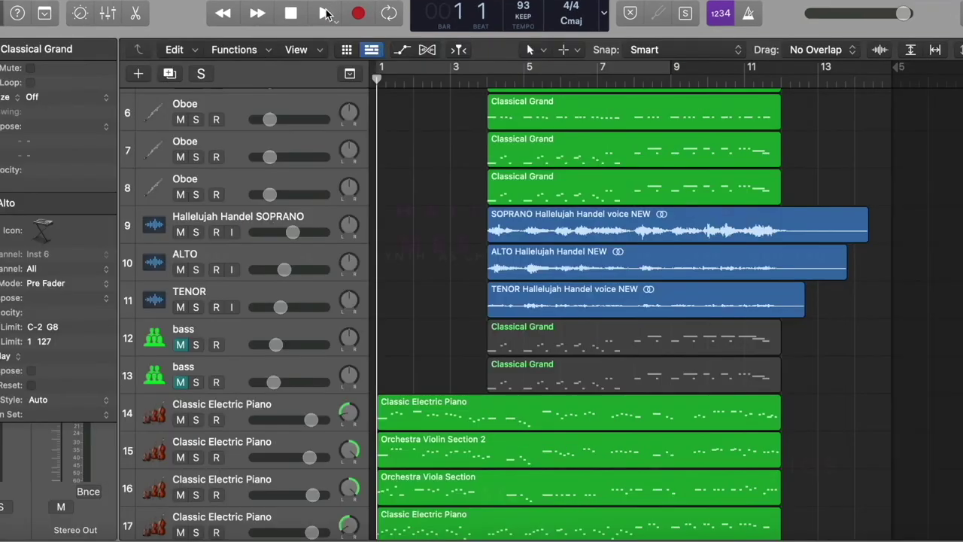
Play the merged seventeen-track Hallelujah project, scrolling through its tracks as it reaches bar four
key("space")
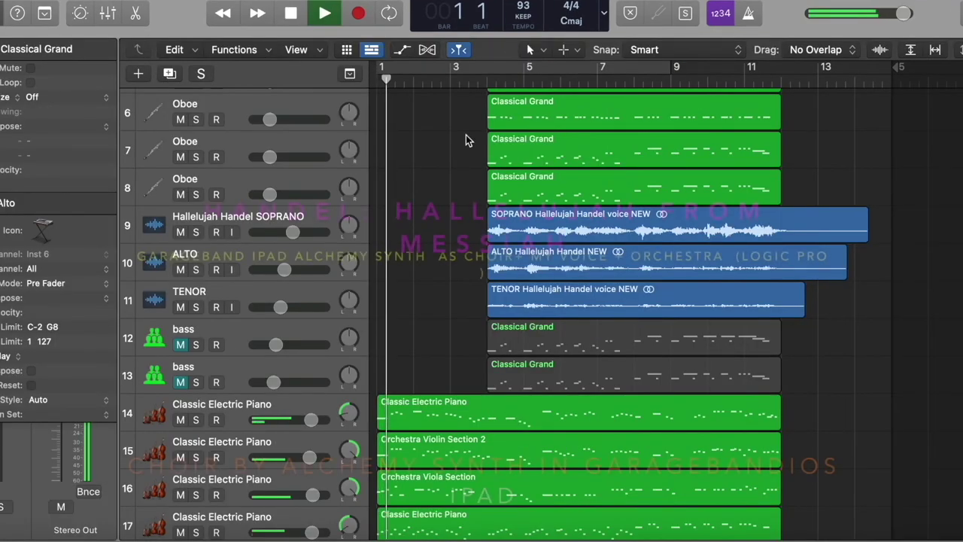
scroll(466, 134, "up", 2)
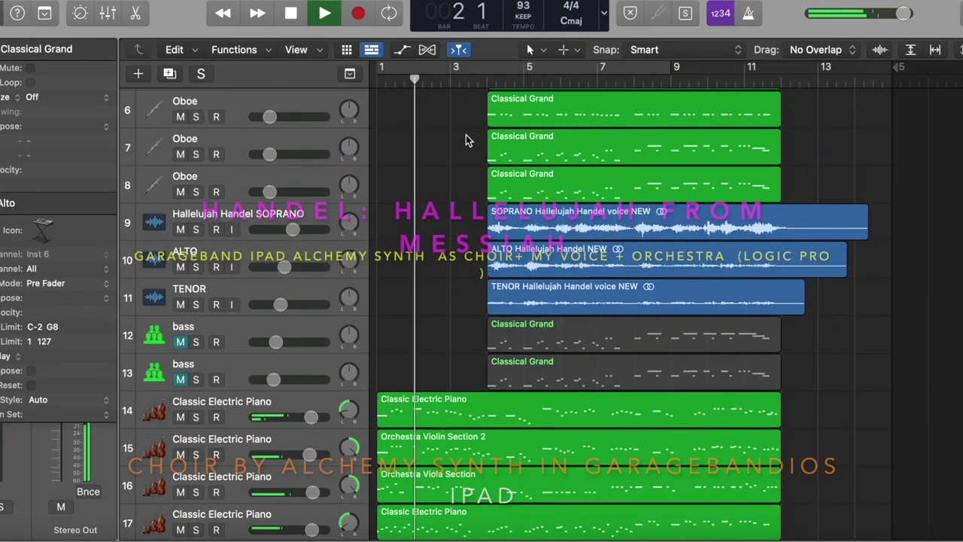
scroll(465, 135, "down", 2)
scroll(466, 135, "down", 1)
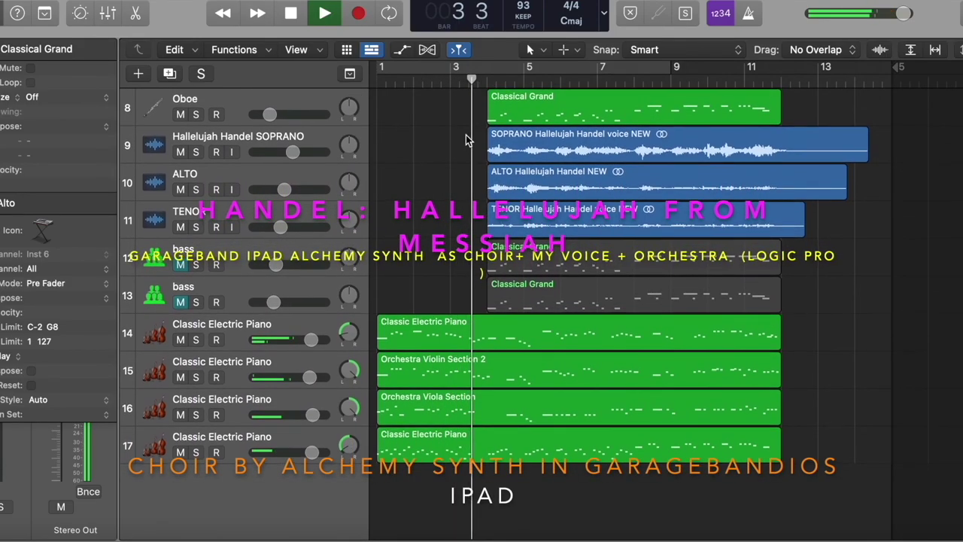
scroll(465, 135, "up", 1)
scroll(466, 140, "up", 1)
scroll(466, 140, "up", 3)
scroll(466, 140, "up", 6)
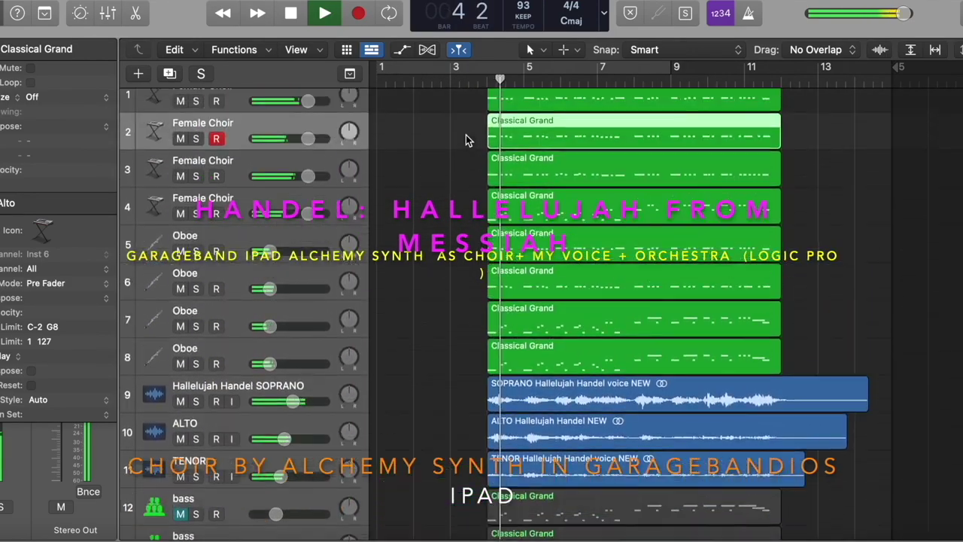